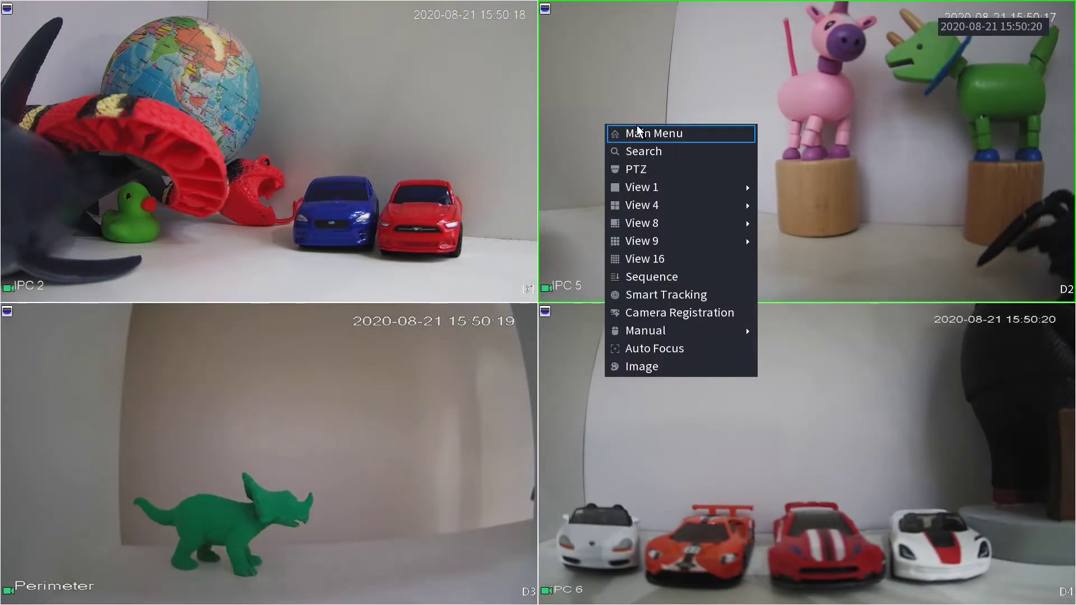
- Log in to the recorder with the admin password to reach the management main menu
left_click(639, 133)
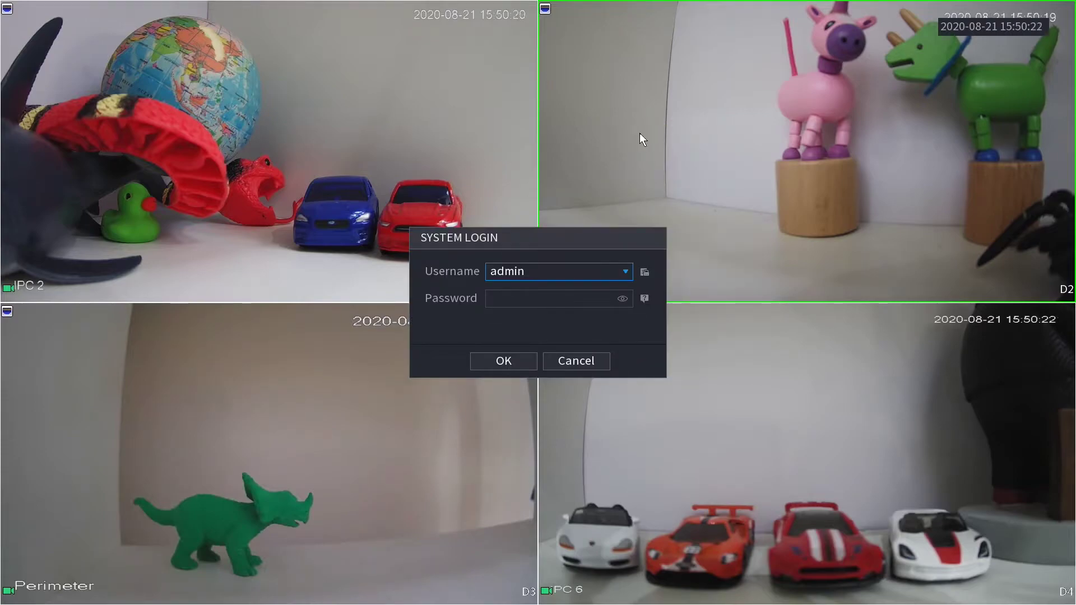
left_click(551, 298)
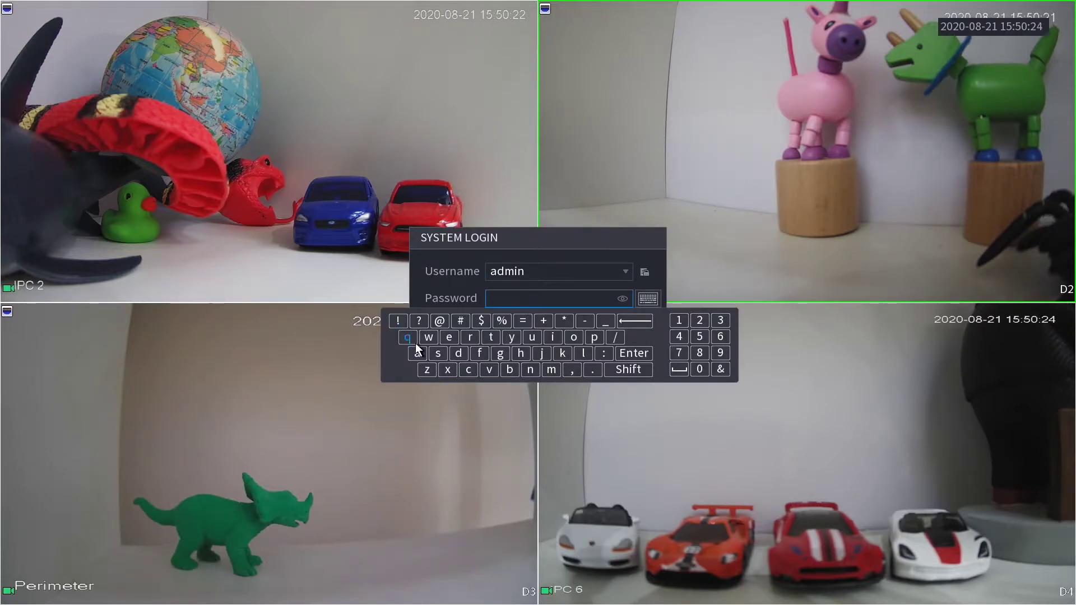
left_click(462, 355)
left_click(553, 370)
left_click(552, 336)
left_click(530, 369)
left_click(679, 320)
left_click(701, 320)
left_click(720, 320)
left_click(647, 298)
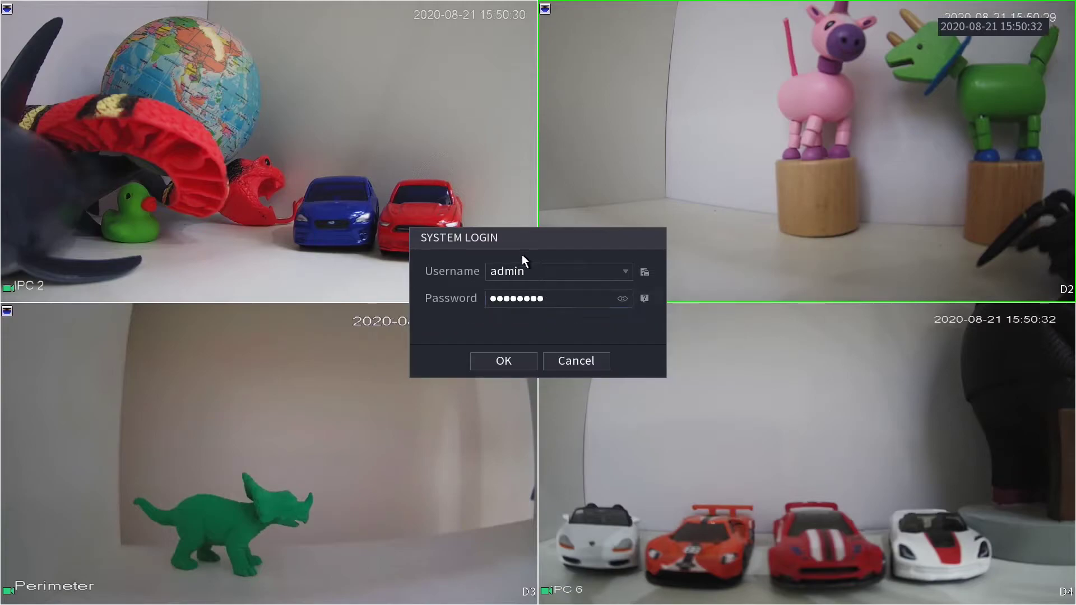
left_click(517, 362)
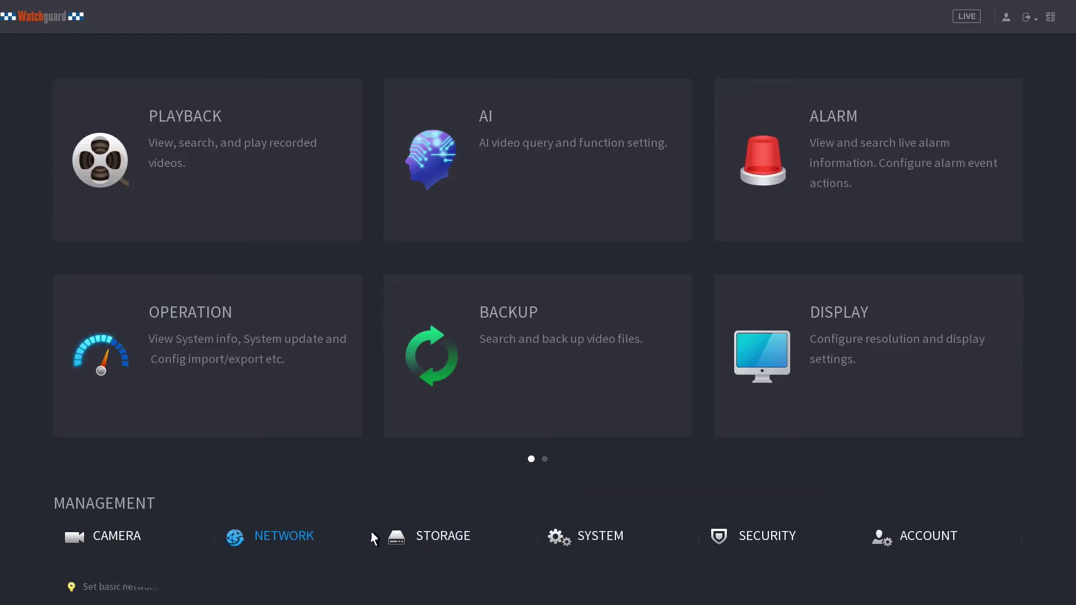
- Open Storage under Management to show the HDD Manager list with drive sda
left_click(456, 544)
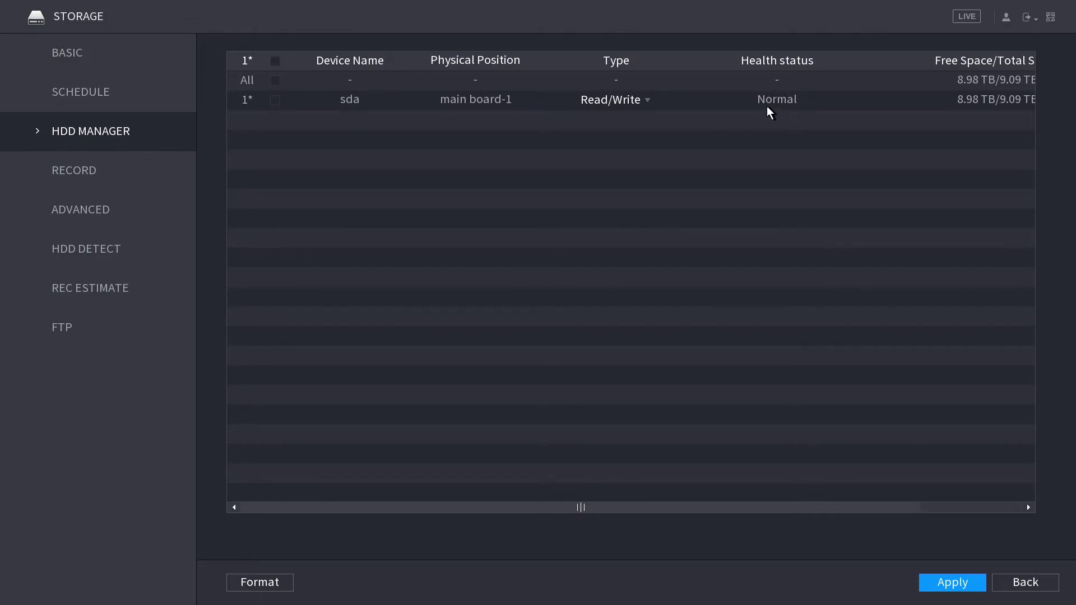
- Tick the checkbox in the sda row of the HDD Manager table
left_click(672, 509)
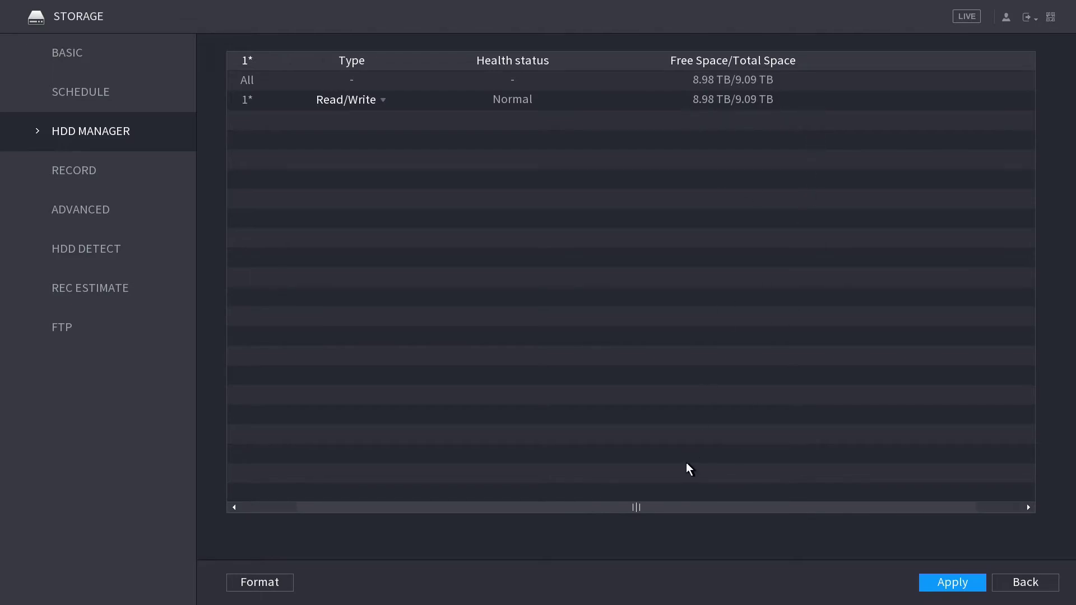
left_click_drag(693, 512, 631, 508)
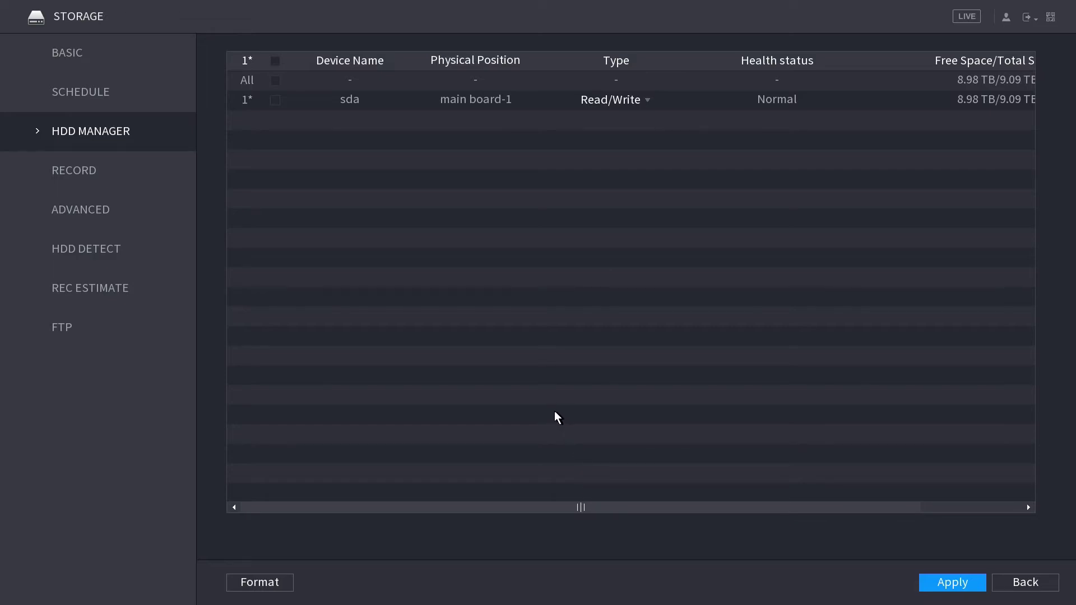
- Format drive sda, accepting the data-clearing warning and the success message
left_click(276, 100)
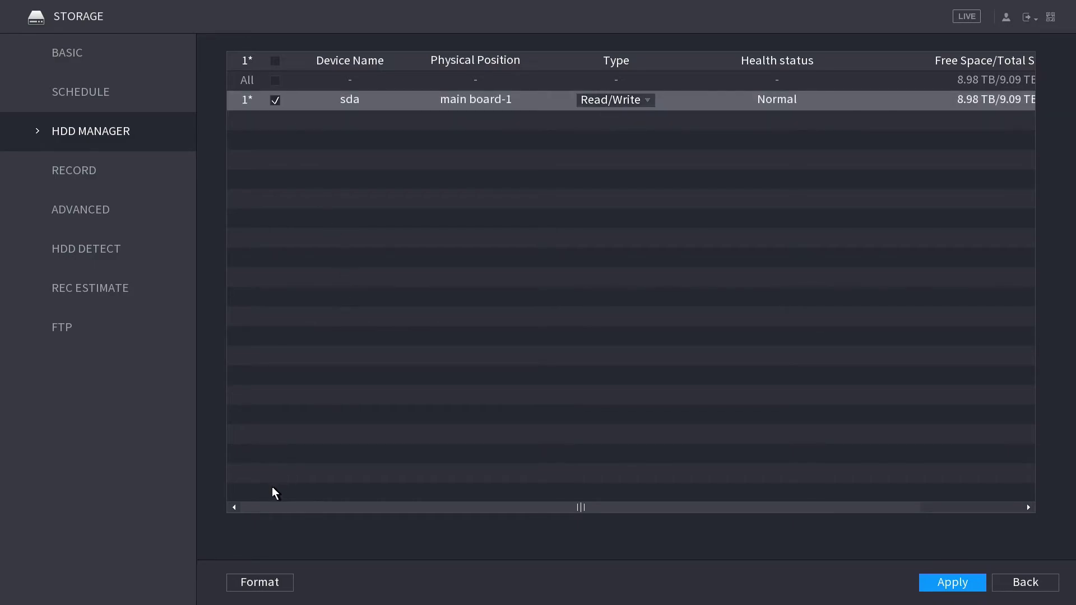
left_click(268, 582)
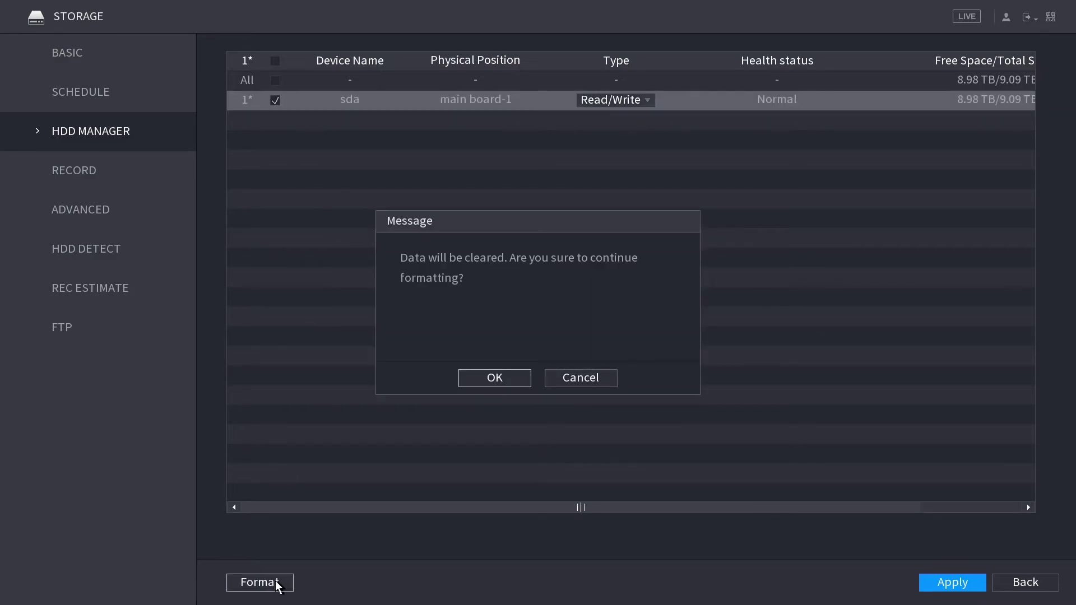
left_click(519, 378)
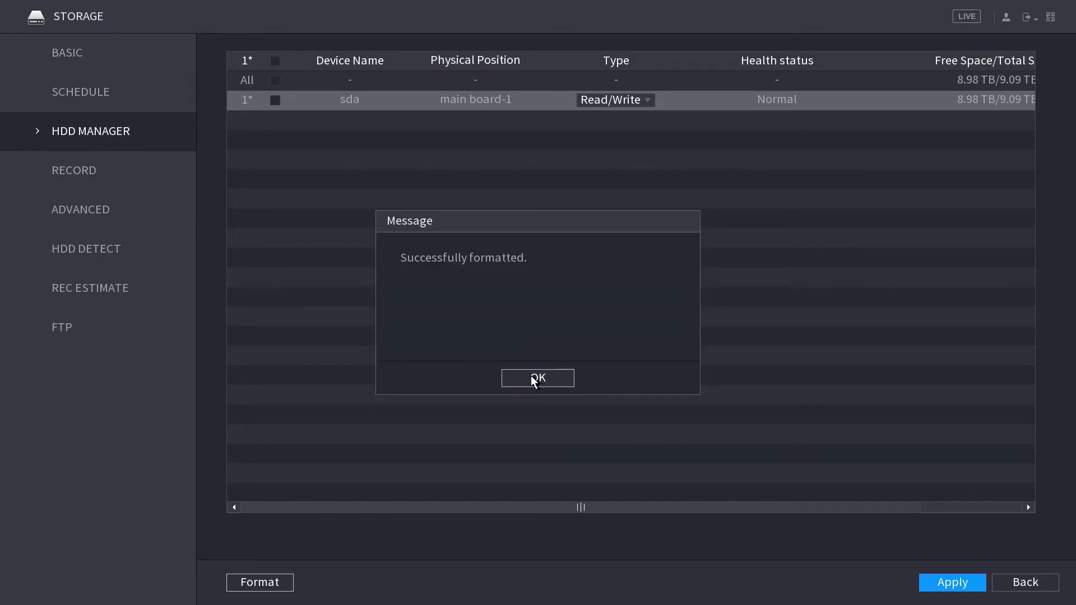
left_click(532, 383)
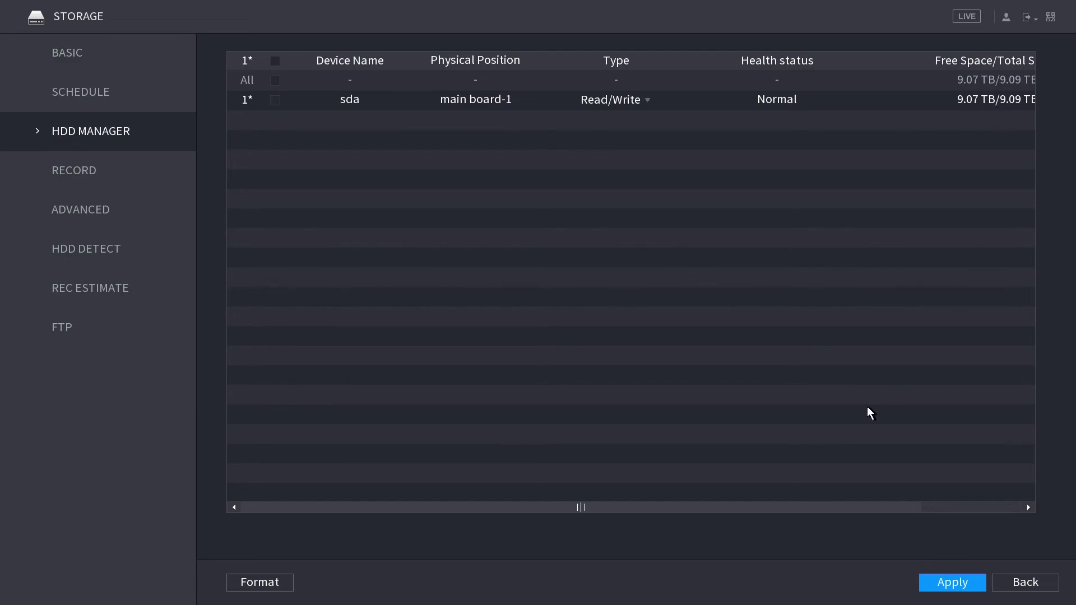
left_click_drag(829, 510, 869, 500)
left_click(869, 505)
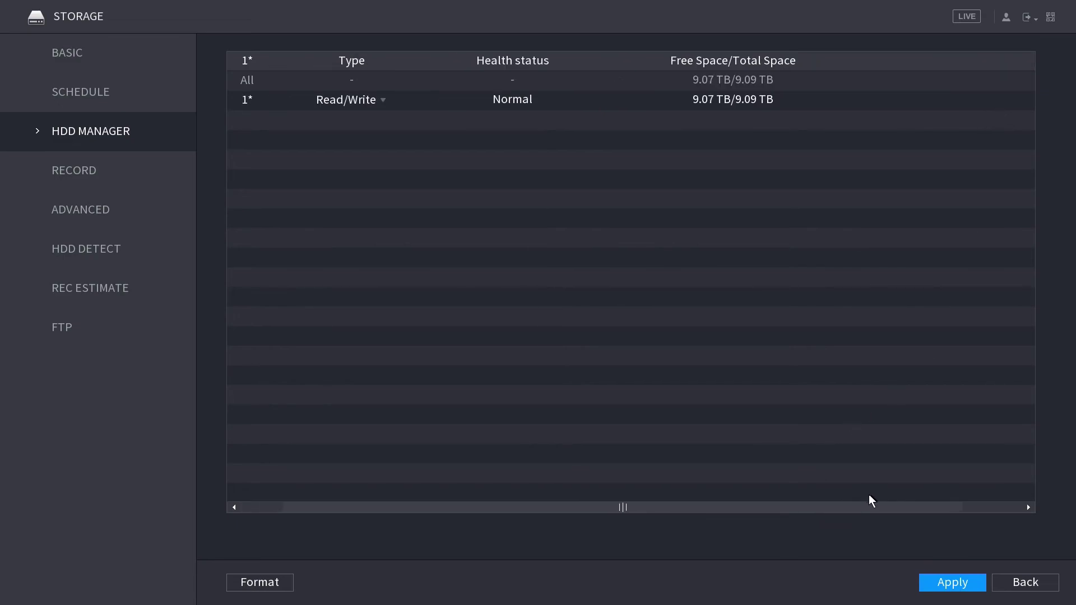
left_click_drag(774, 509, 725, 511)
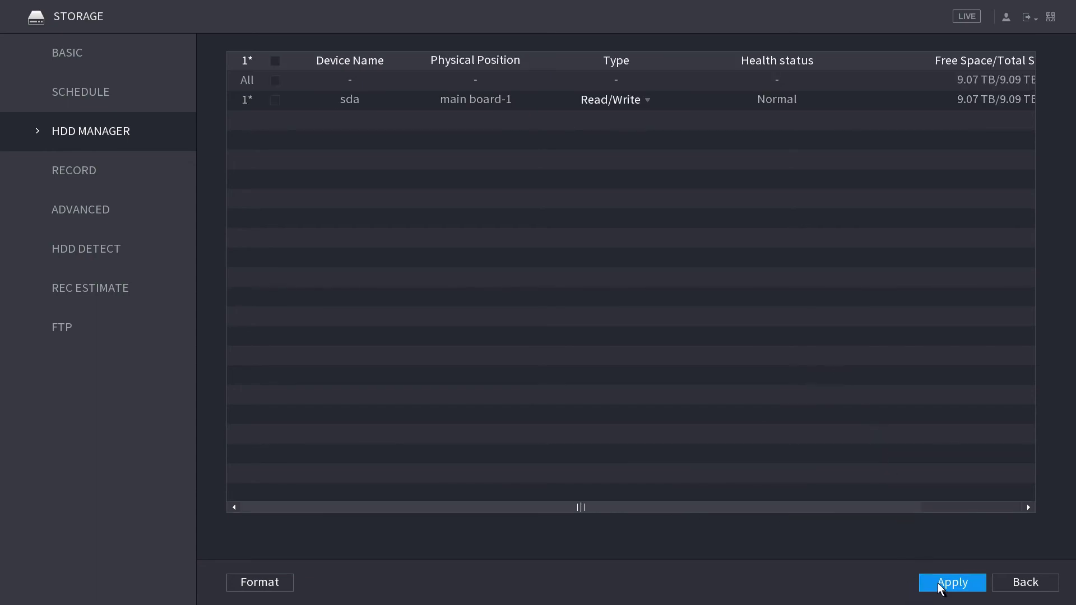
- Apply the HDD Manager storage settings and leave the Storage page for the main menu
left_click(952, 583)
right_click(827, 277)
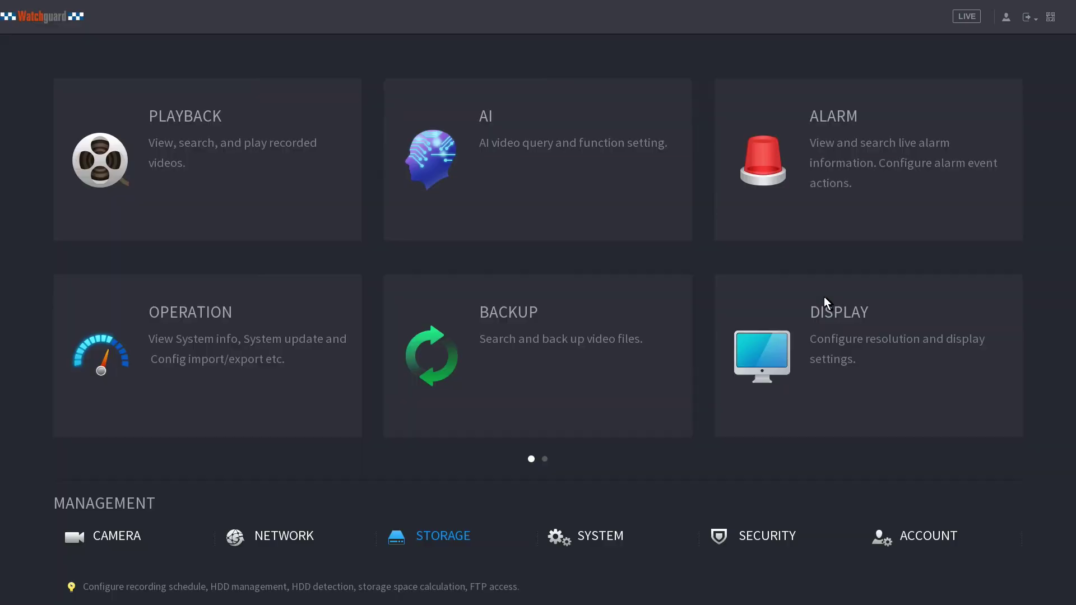